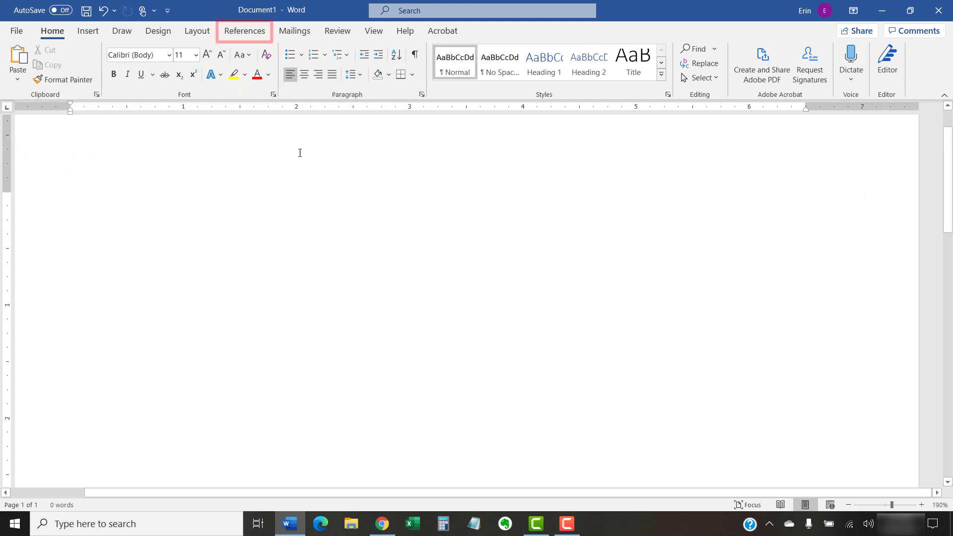
Step: Switch the document's citation style from Chicago to APA
click(262, 31)
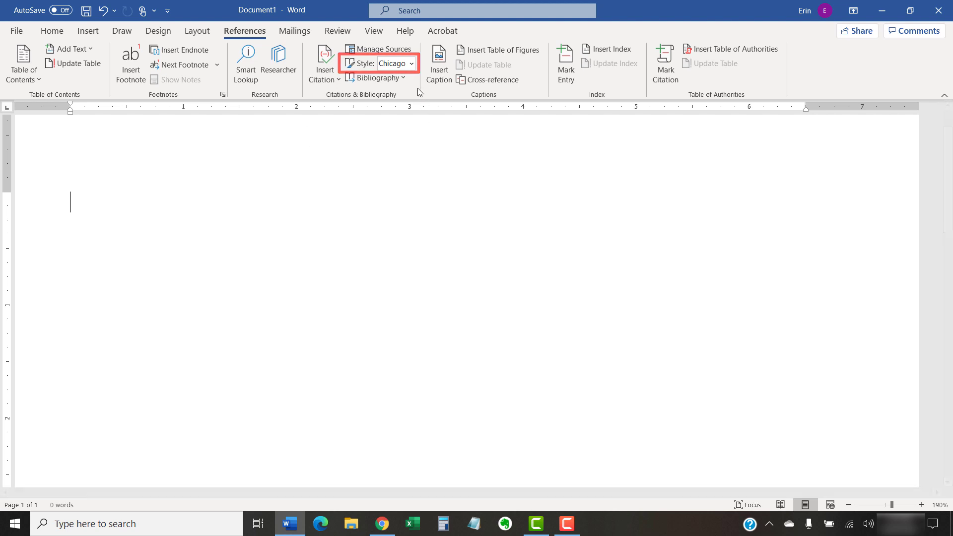
click(411, 63)
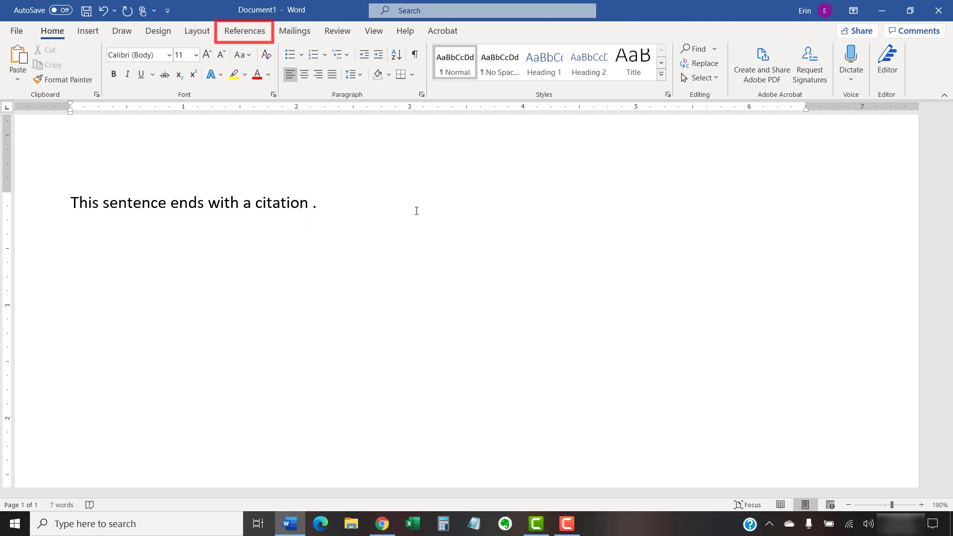
Step: Start a new citation source from Insert Citation's Add New Source option
click(258, 32)
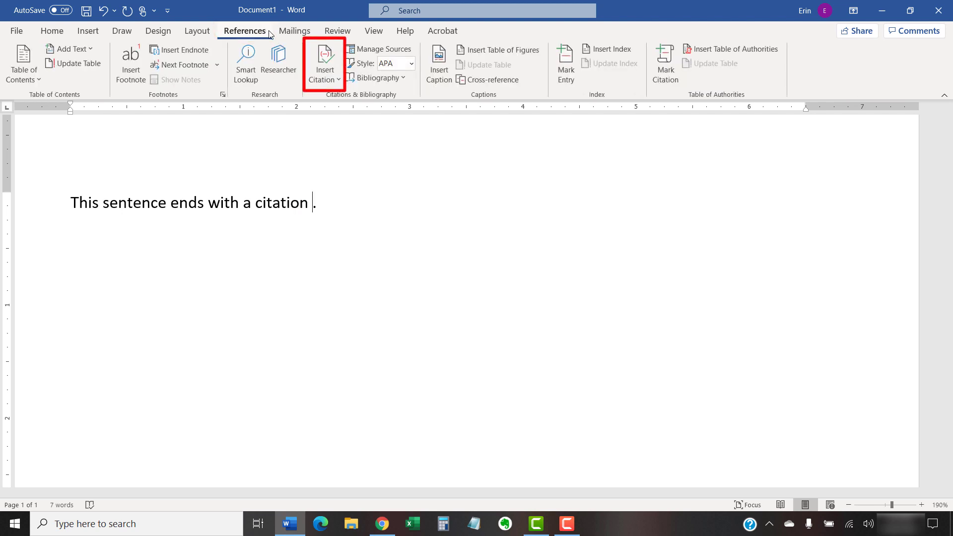
click(329, 53)
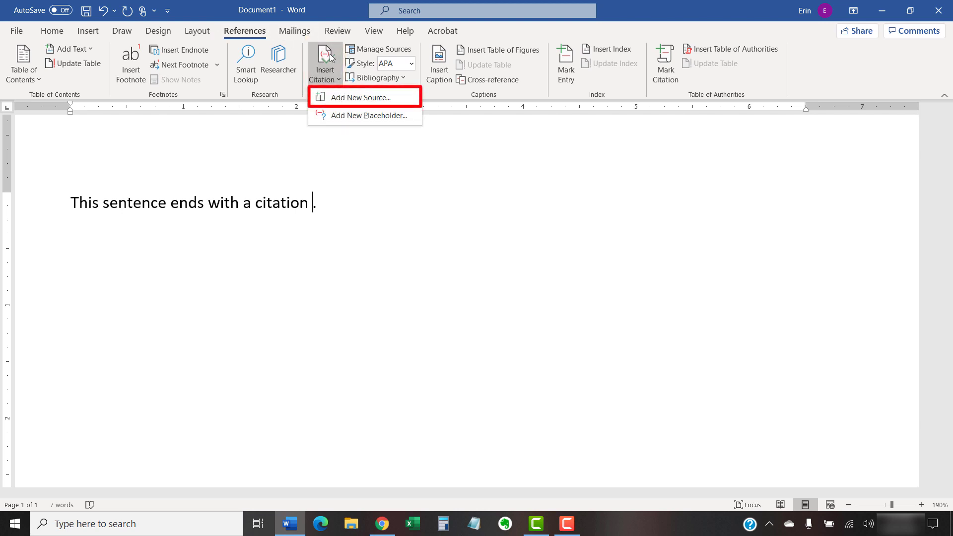
click(333, 98)
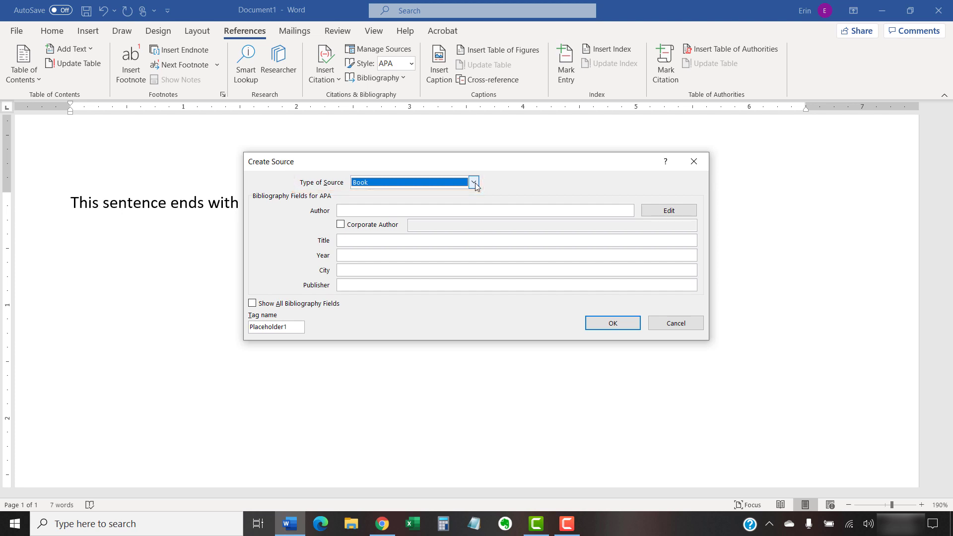
Step: Create a Book source: Jane Smith, Example Title, 1974, Chicago, Acme Publishing
click(474, 183)
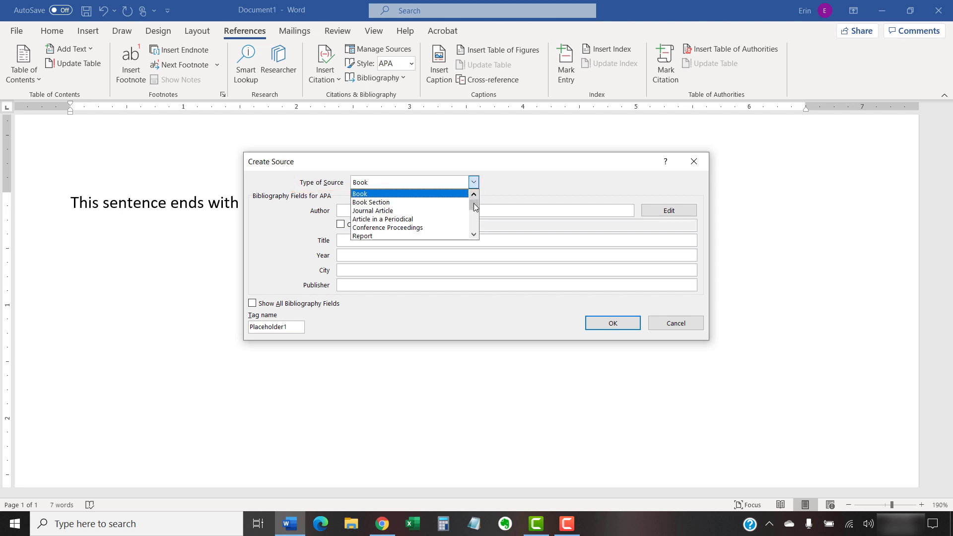
mouse_move(475, 207)
mouse_down()
mouse_move(474, 229)
mouse_move(475, 204)
mouse_up()
click(436, 195)
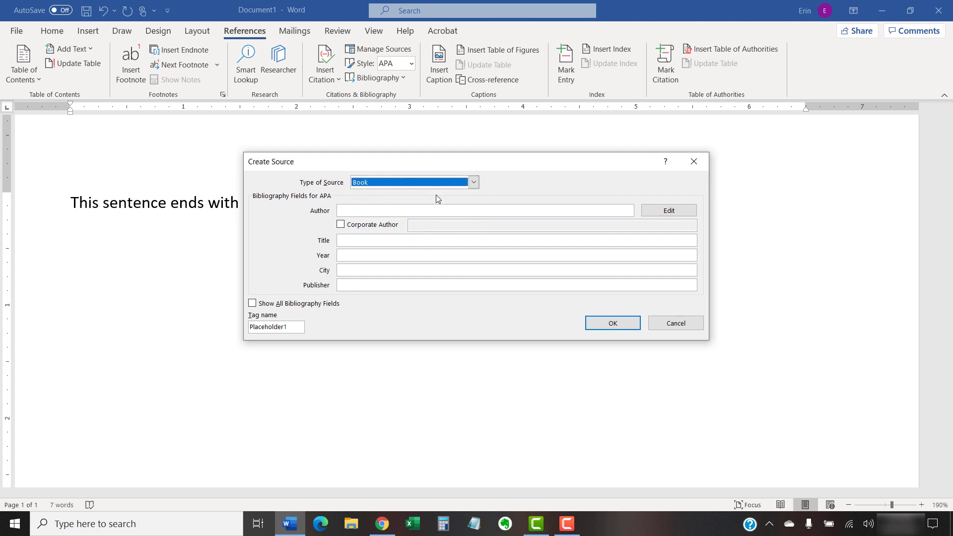
click(378, 210)
text(Acme Publishing)
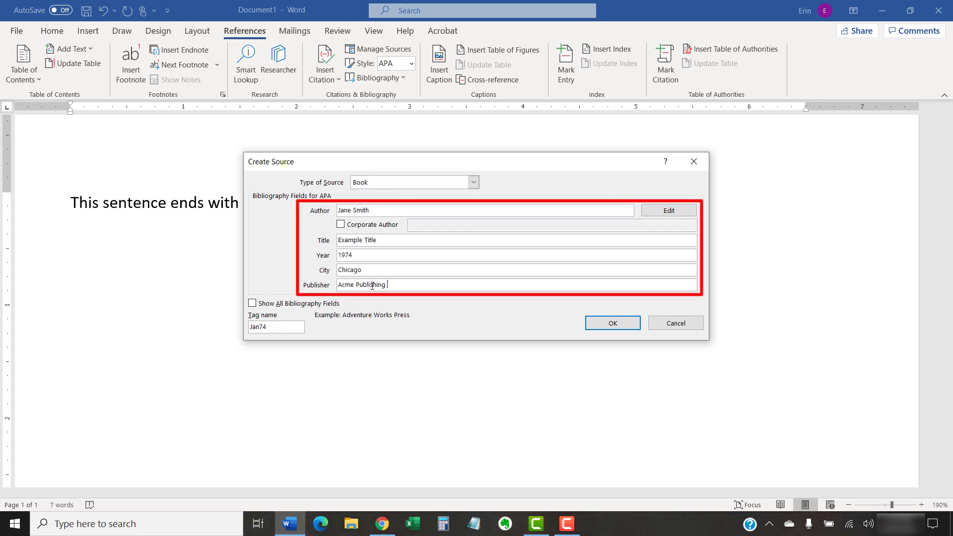
click(252, 304)
click(252, 304)
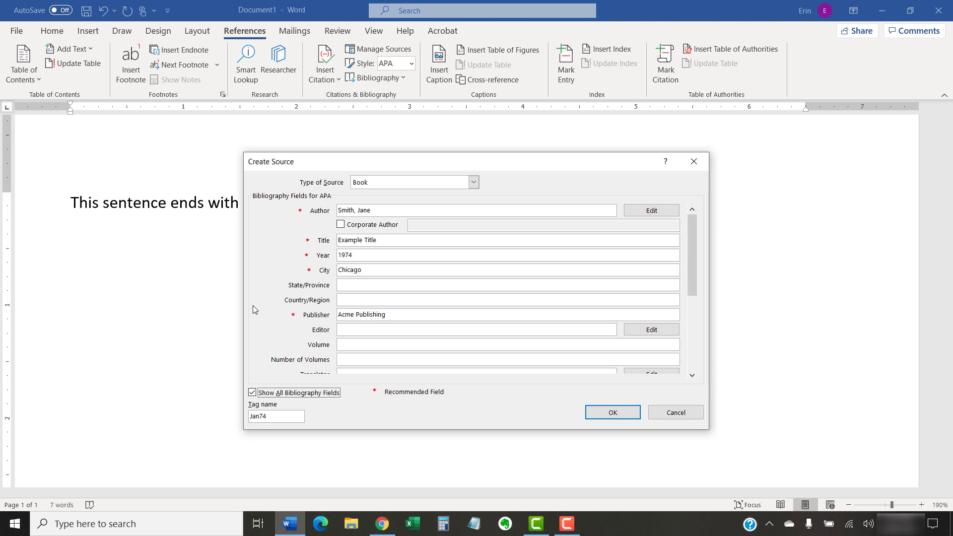
click(594, 414)
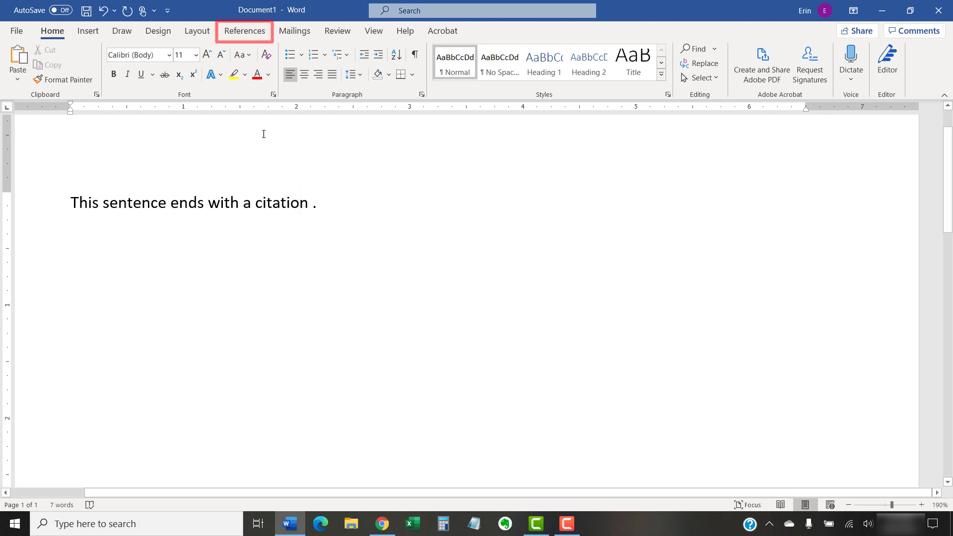
Step: Cite the saved Smith, Jane 1974 source at the end of the sentence
click(255, 35)
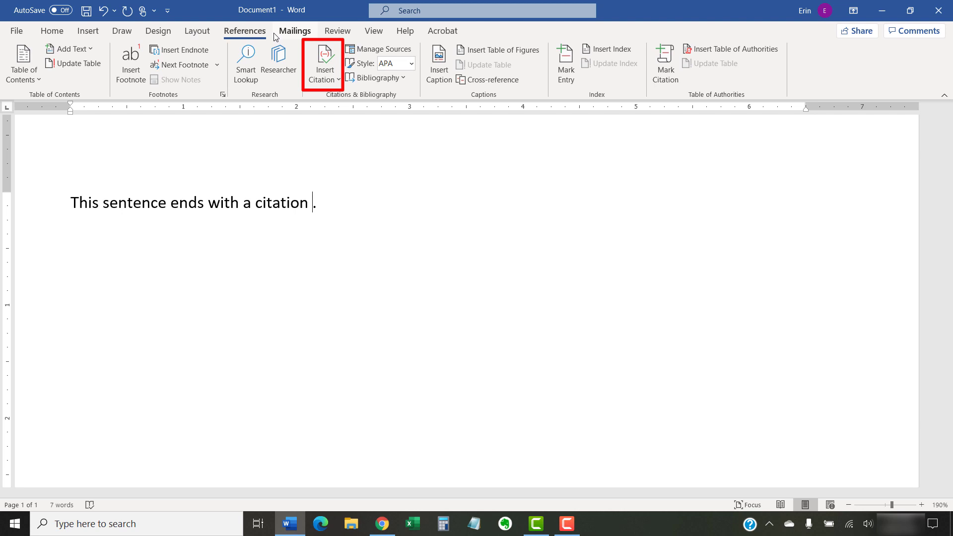
click(336, 62)
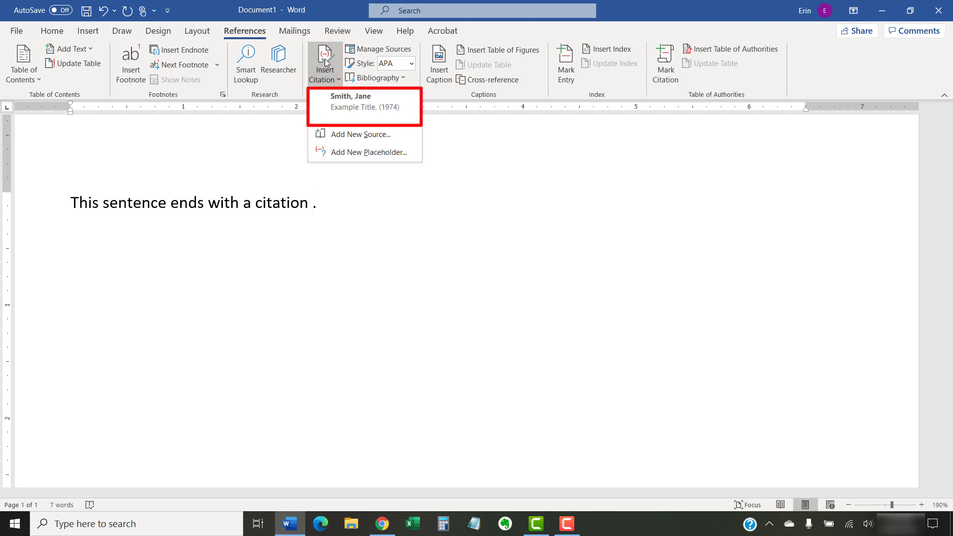
click(329, 107)
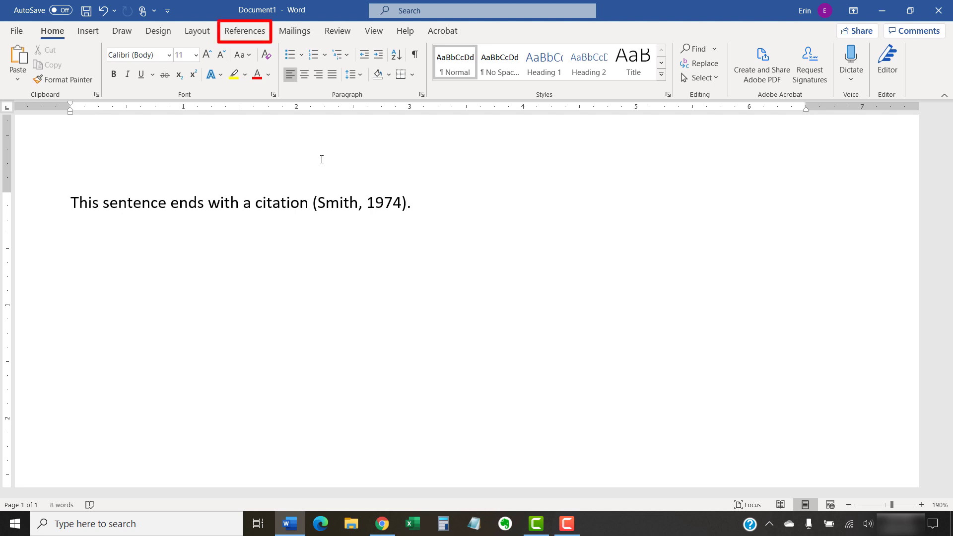
Step: Open Manage Sources to view the Jane Smith 1974 source
click(259, 30)
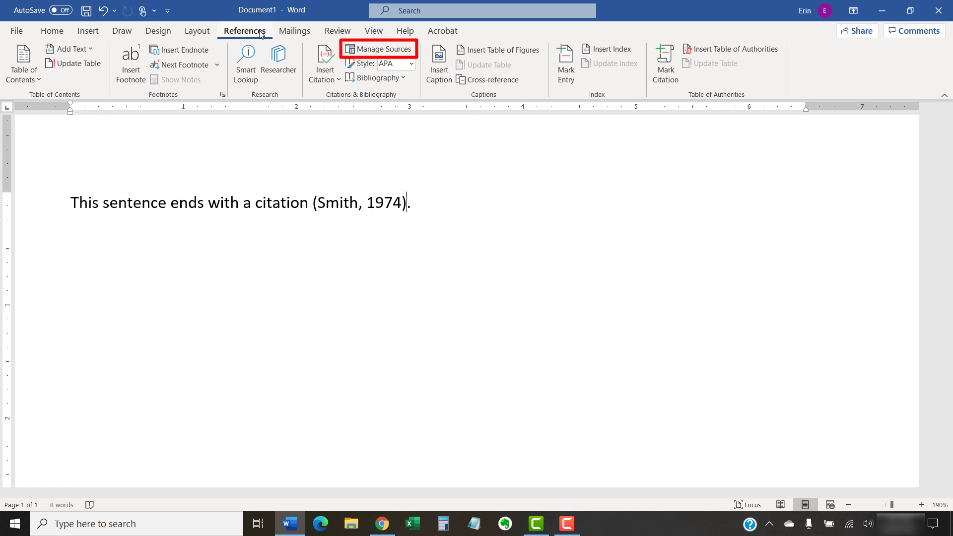
click(365, 51)
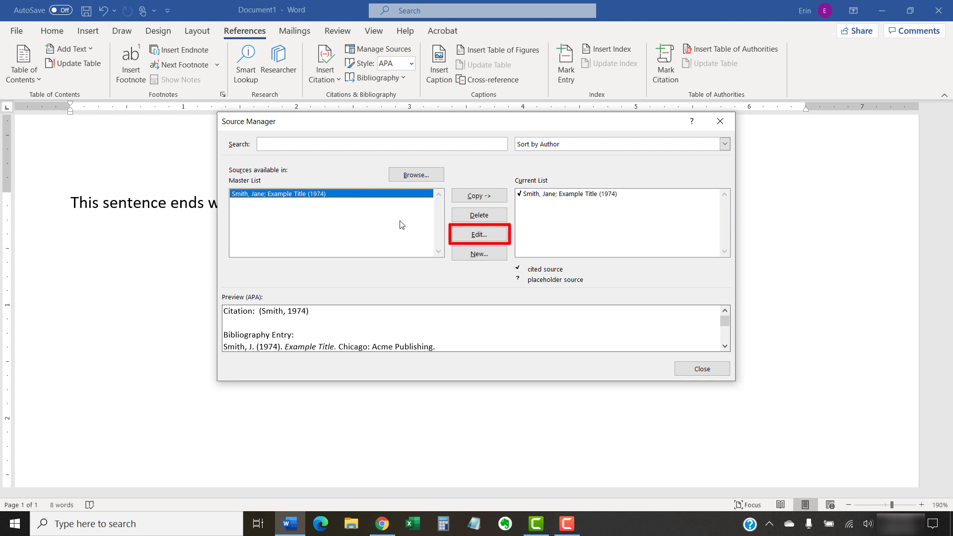
Step: Edit the Smith source's year from 1974 to 1994 and update both source lists
click(453, 235)
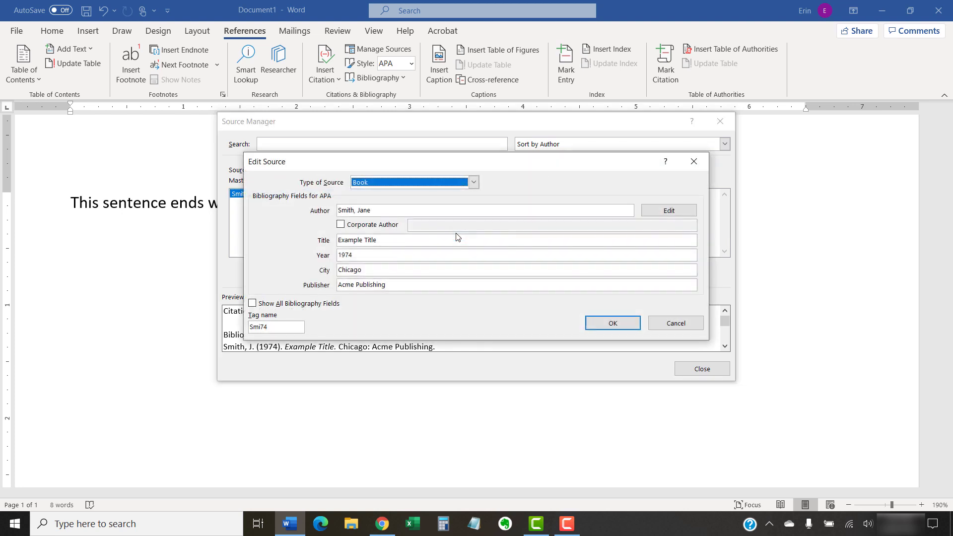
drag(353, 254, 347, 253)
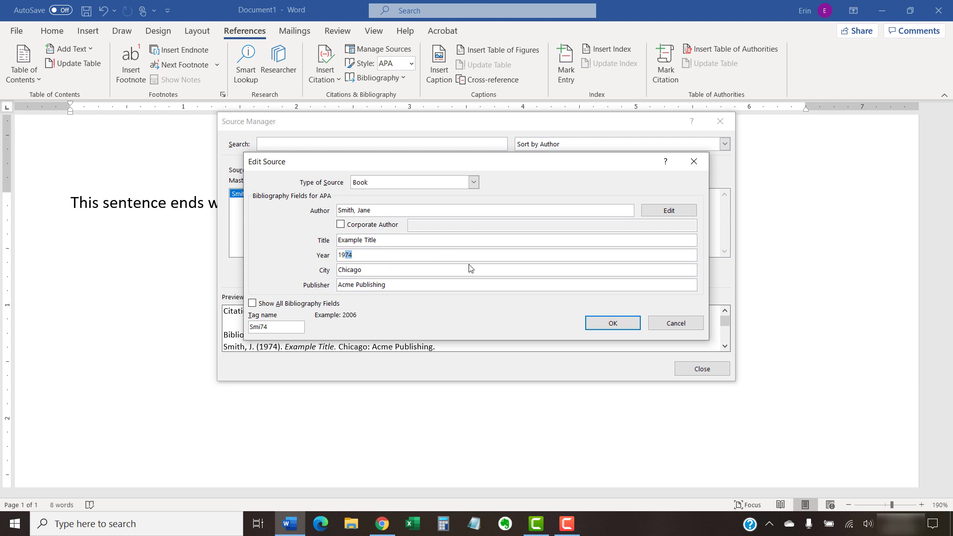
text(94)
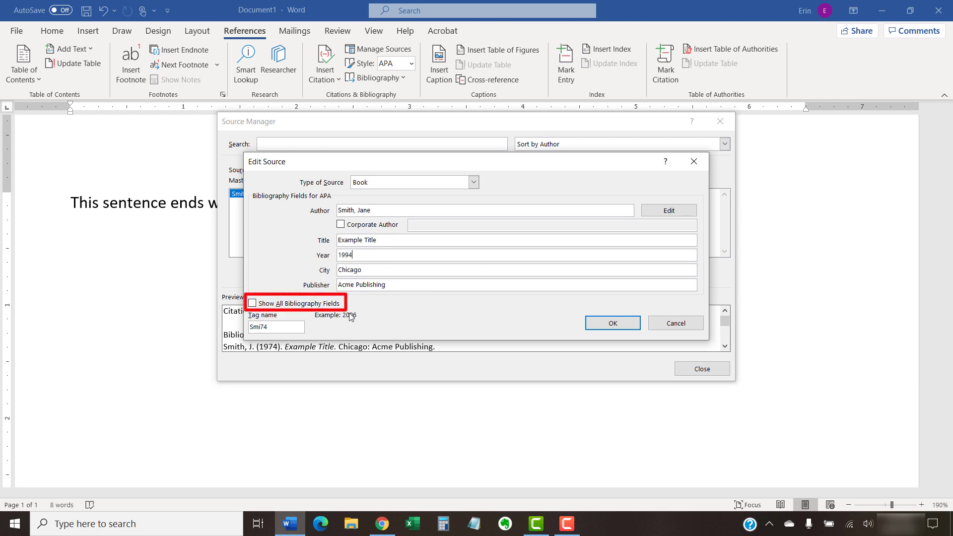
click(252, 304)
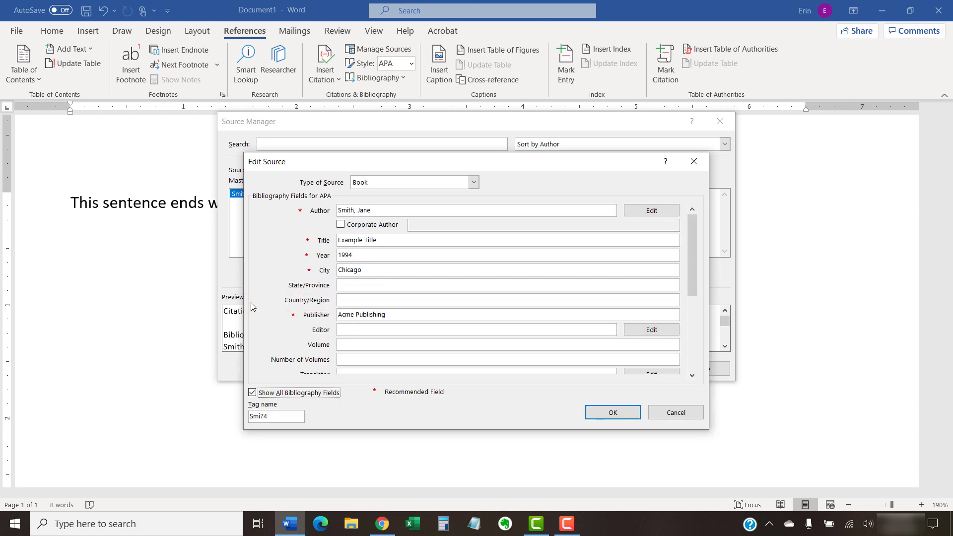
click(251, 389)
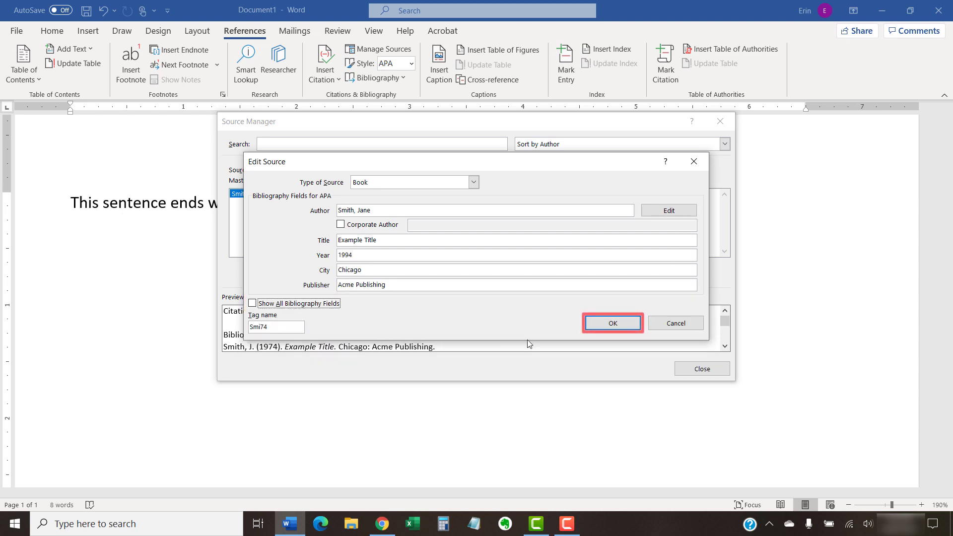
click(603, 325)
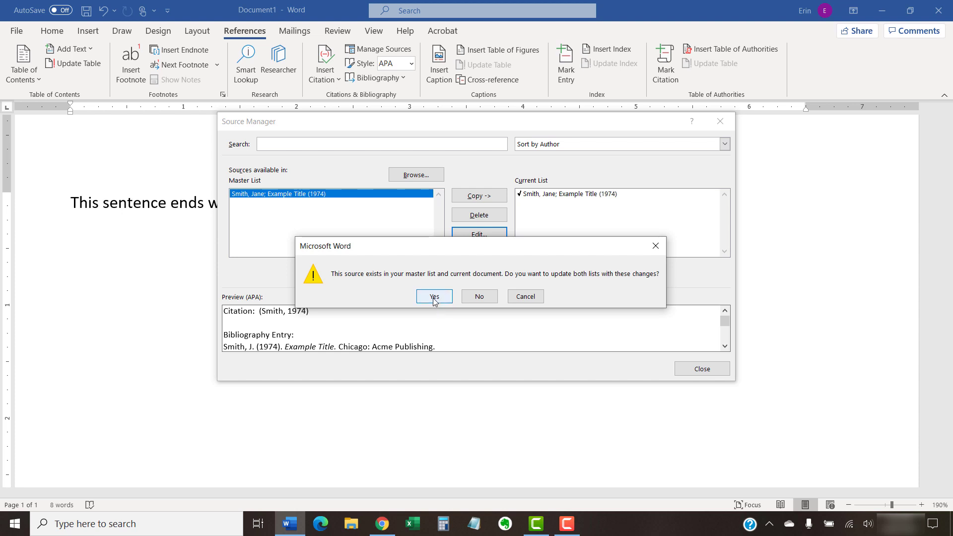
click(434, 297)
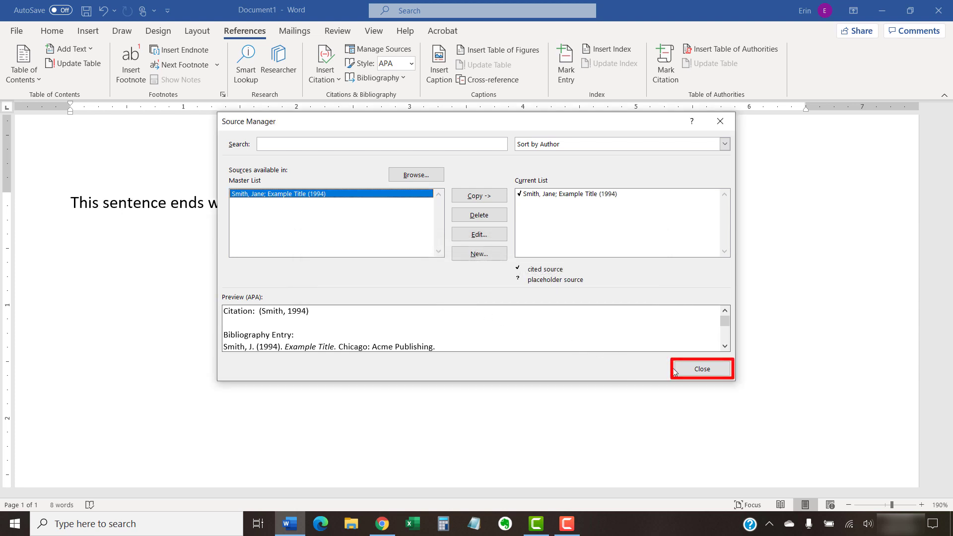
Step: Close the Source Manager and deselect the (Smith, 1994) citation
click(692, 373)
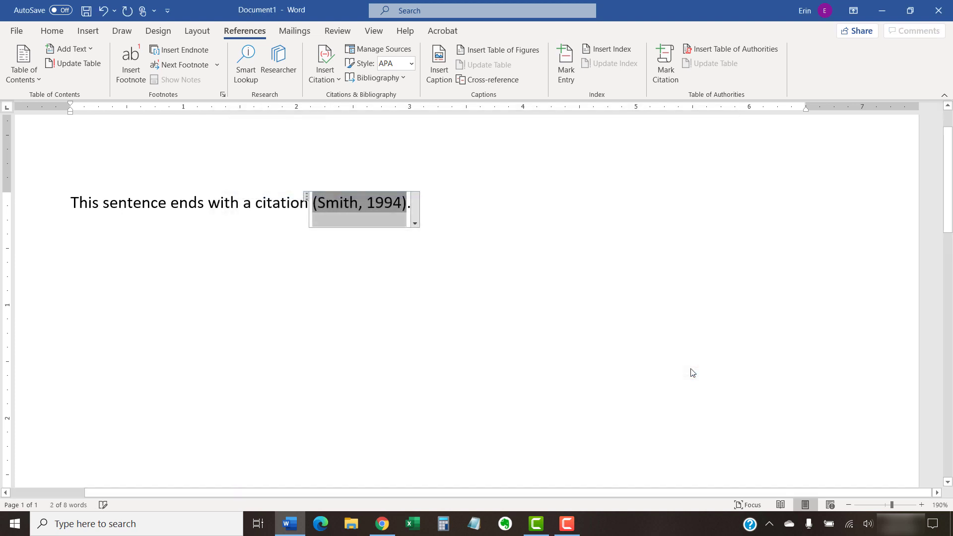
click(411, 266)
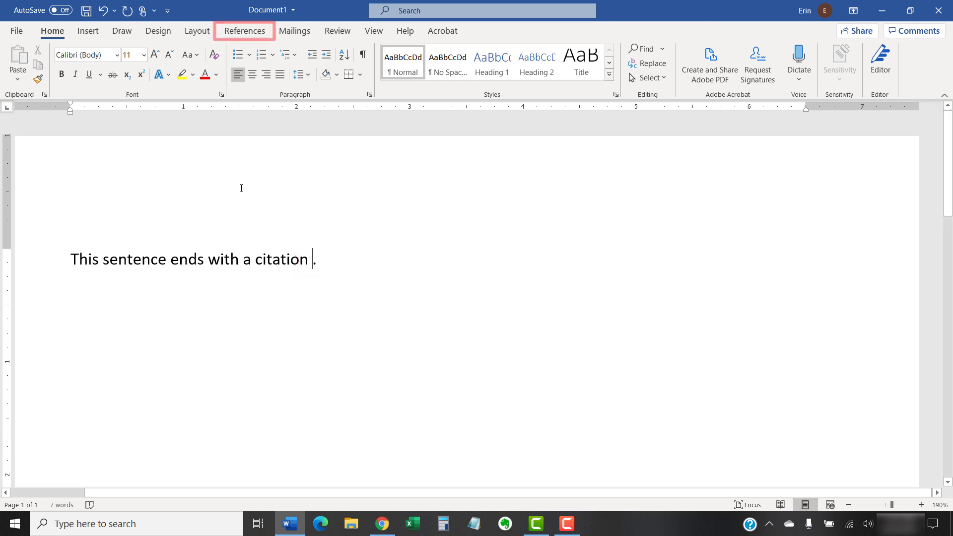
Step: Insert a new placeholder citation named Placeholder1 at the end of the sentence
click(233, 32)
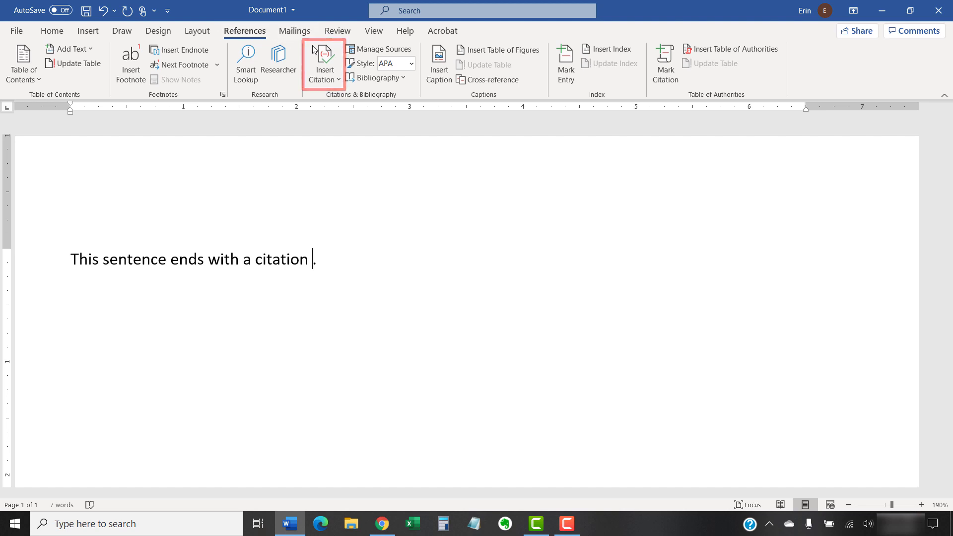
click(325, 55)
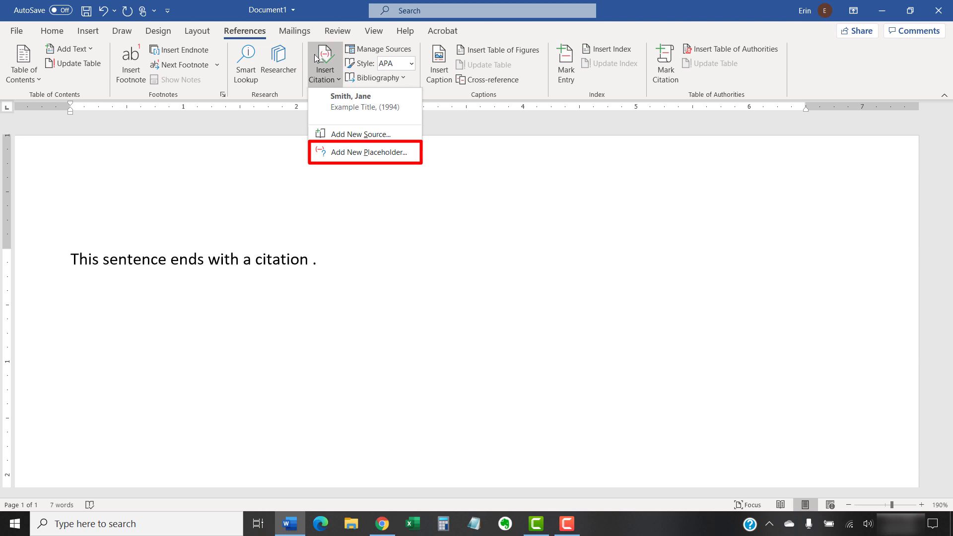
click(336, 155)
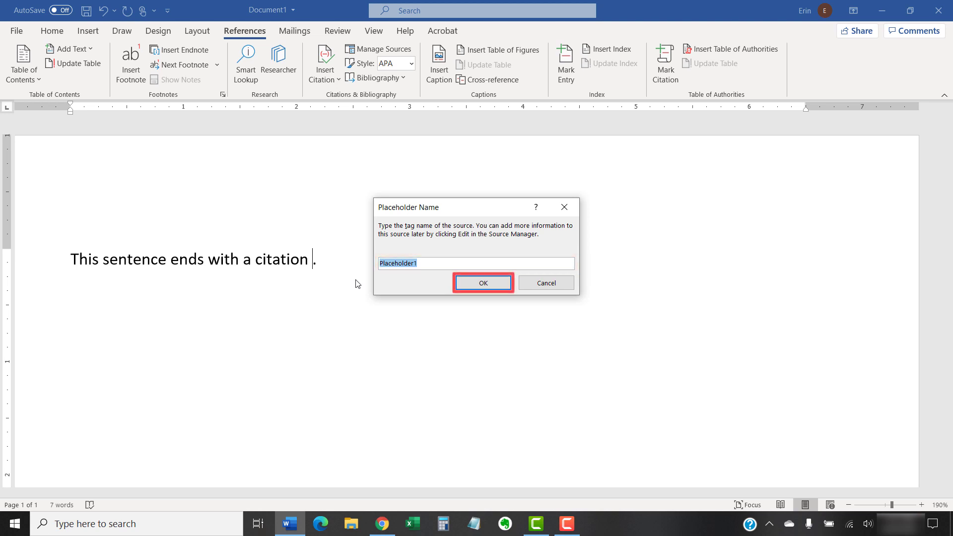
click(499, 286)
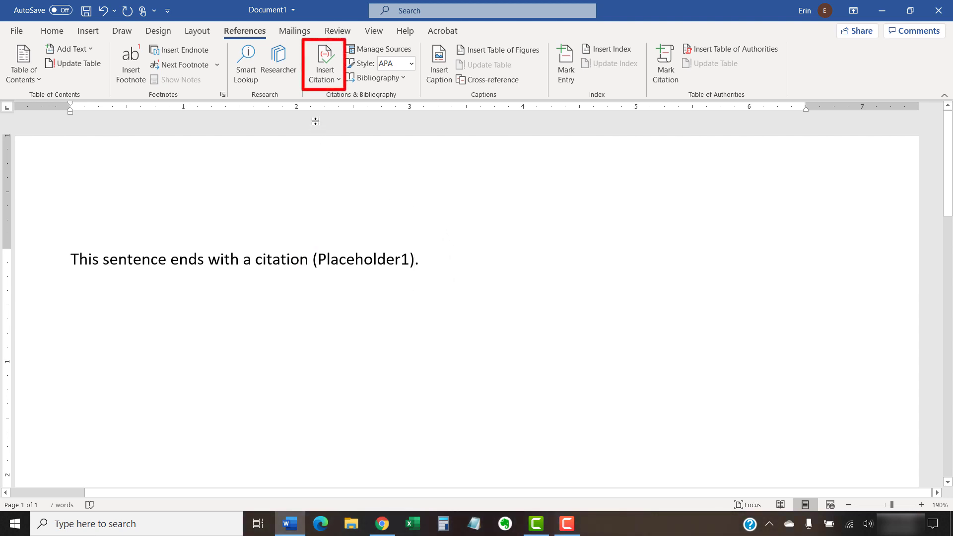
Step: Check the available citation sources, then open Placeholder1 for editing in Manage Sources
click(313, 82)
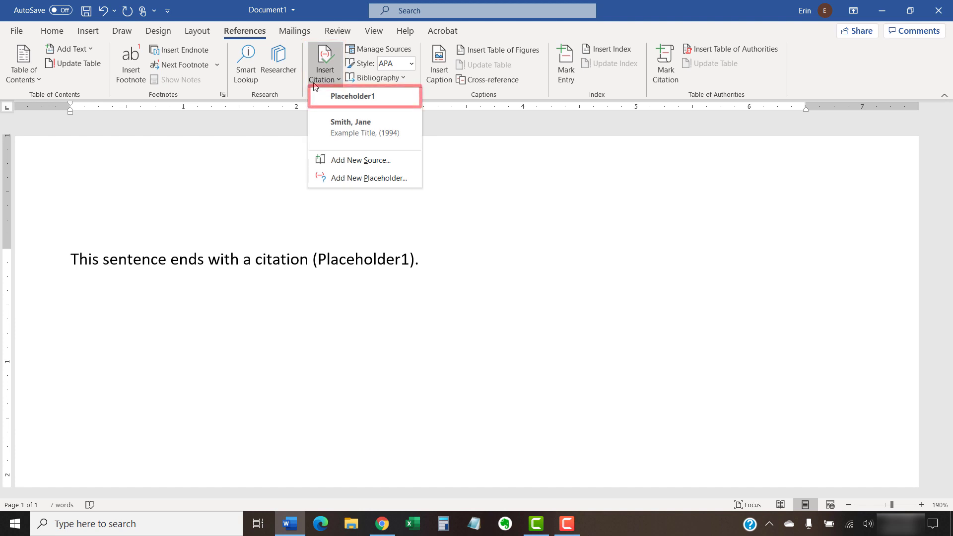
click(285, 133)
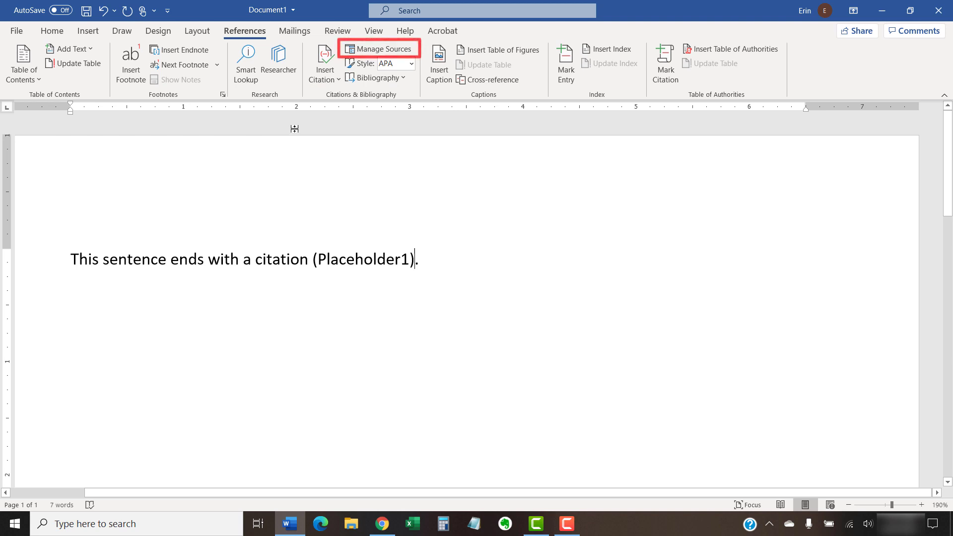
click(359, 52)
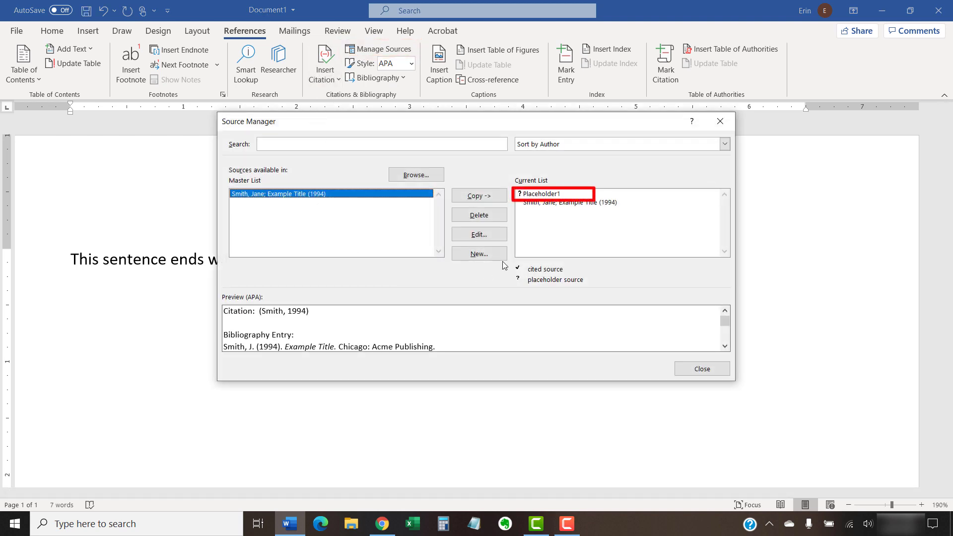
click(533, 194)
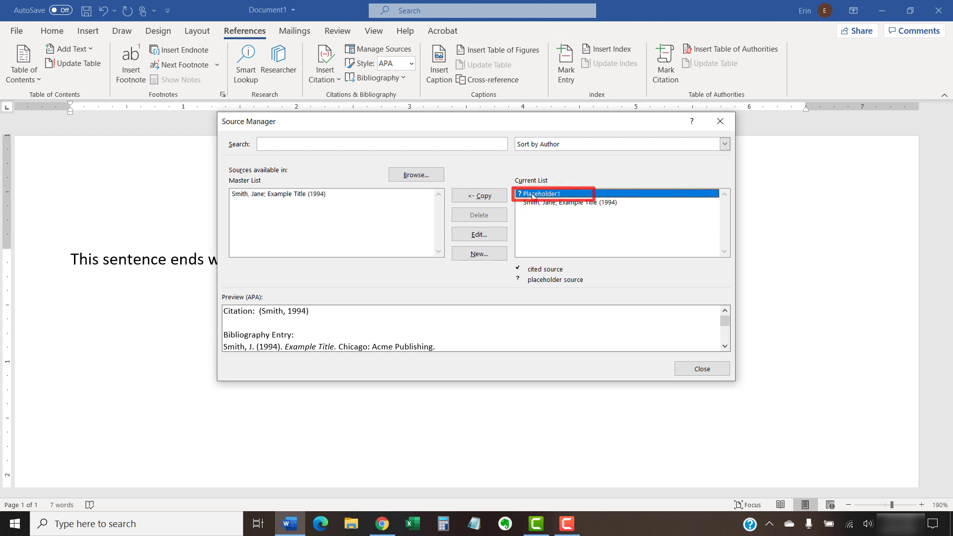
click(500, 242)
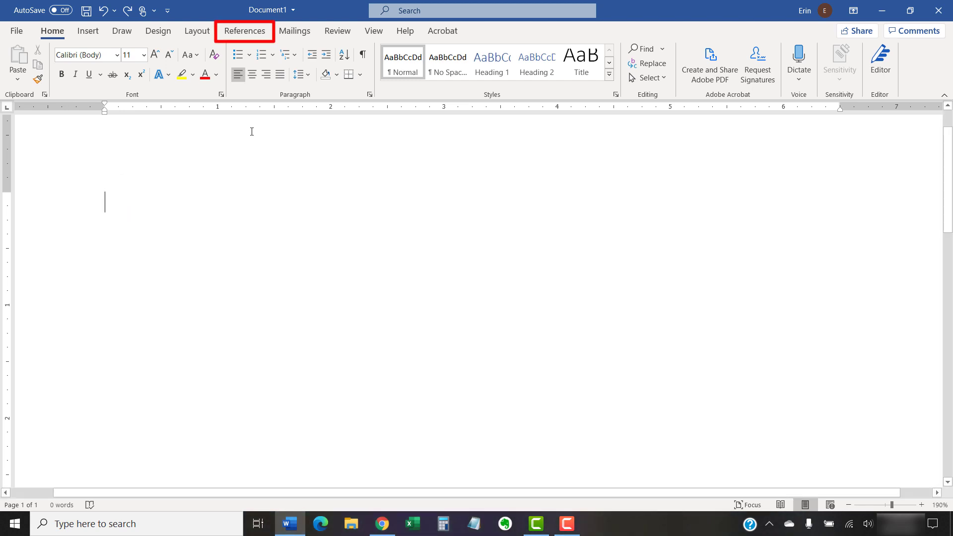
Step: Insert the built-in References bibliography listing Smith, J. (1994). Example Title
click(230, 39)
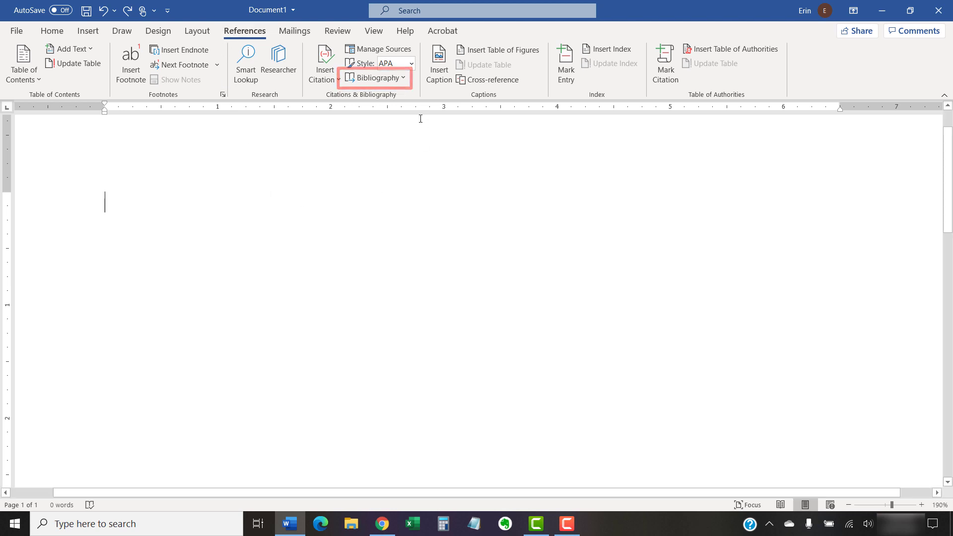
click(398, 80)
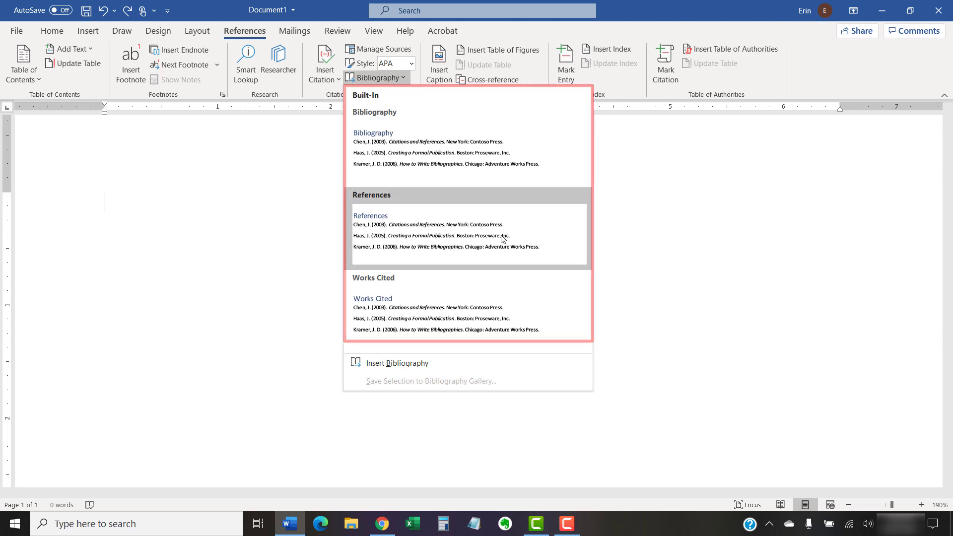
click(402, 230)
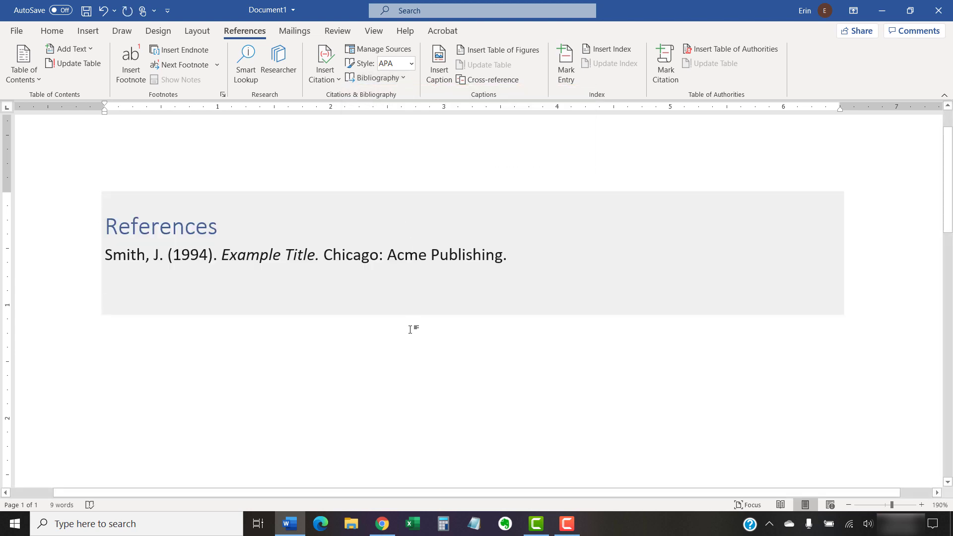